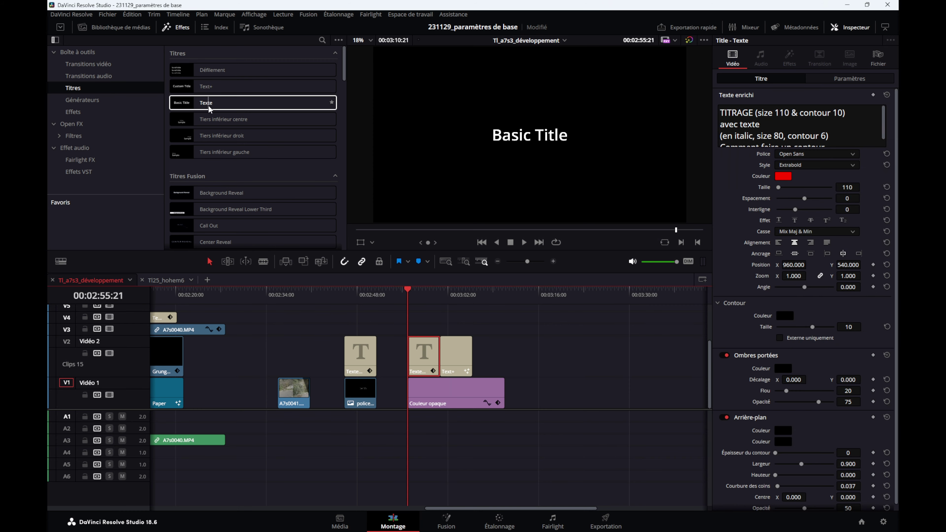
Make the title's second line, 'avec texte', italic in Texte enrichi.
click(426, 289)
click(859, 113)
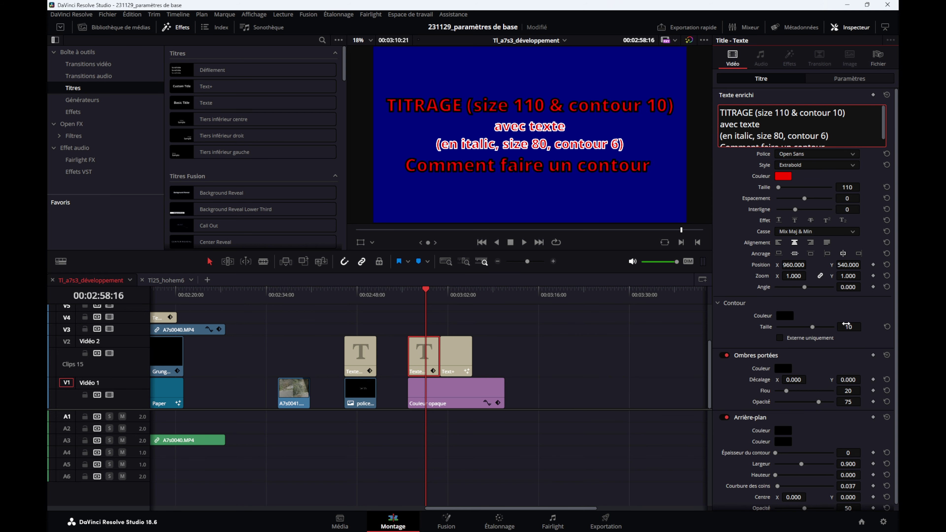
click(772, 123)
key(shift+Home)
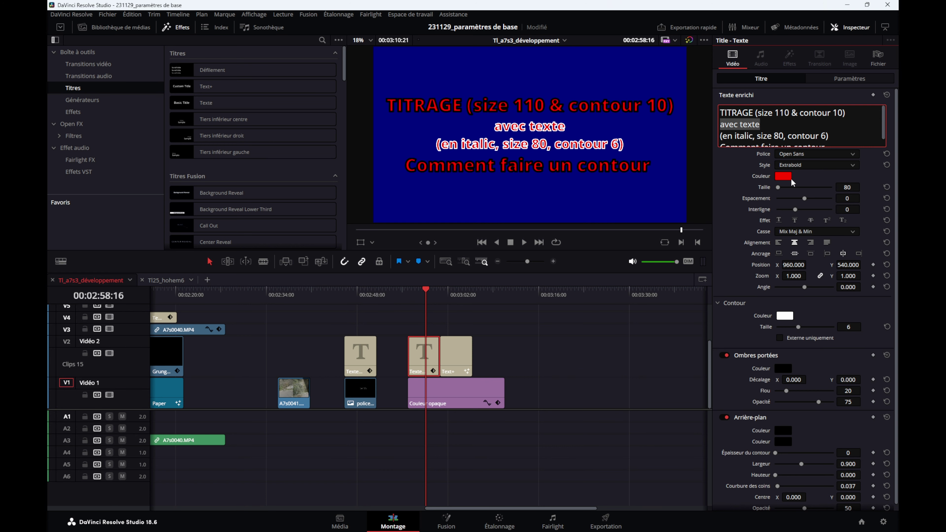
click(801, 165)
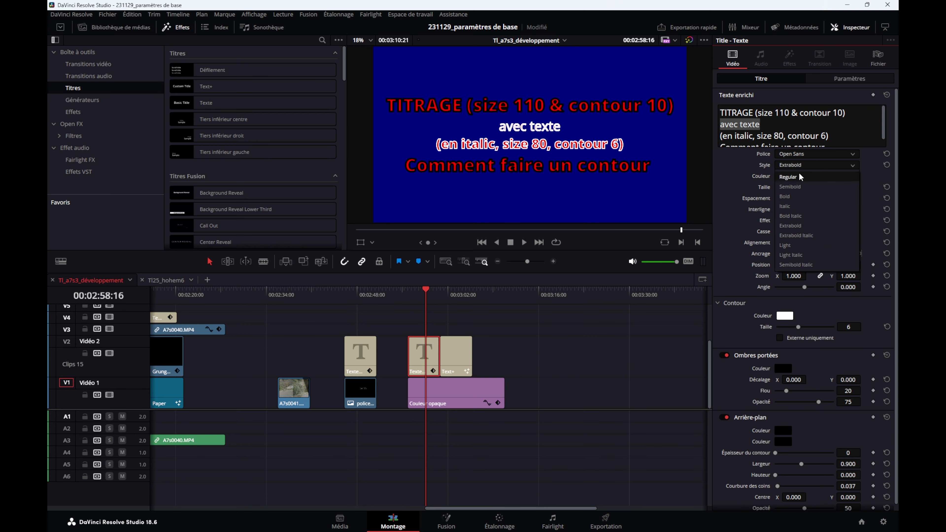
click(791, 216)
Set the third line to Extrabold Italic, then select the orange-outlined Text+ clip.
key(Down)
key(shift+End)
click(852, 164)
click(800, 234)
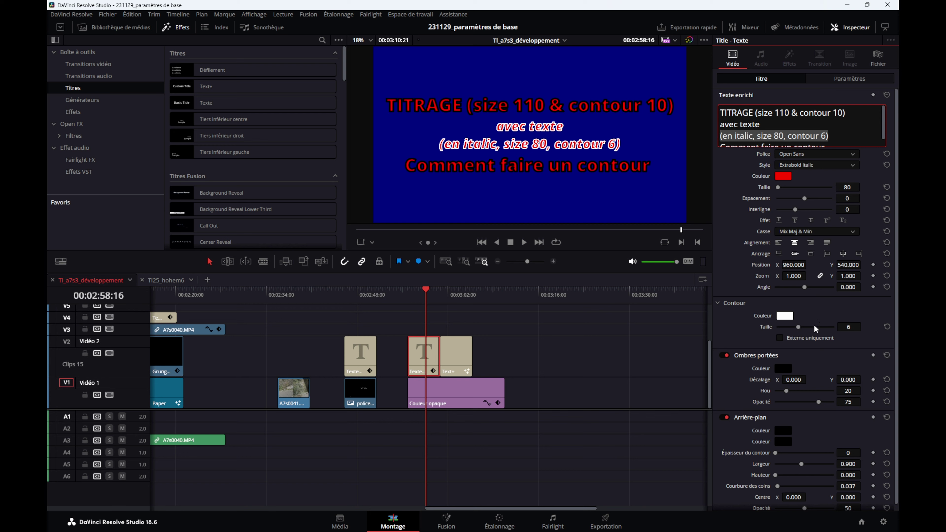
click(451, 290)
click(456, 353)
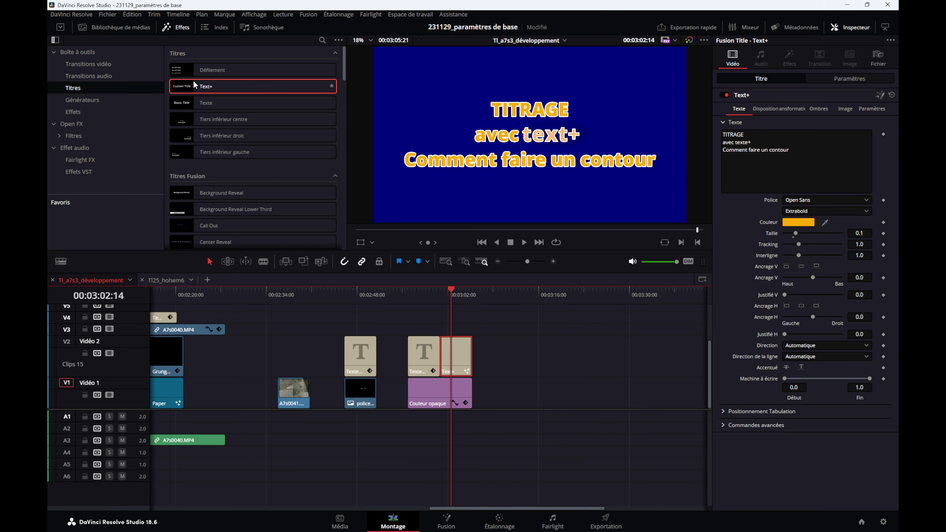
Add a Couleur opaque generator to Vidéo 1 after the title and colour it dark blue #00007f.
click(91, 100)
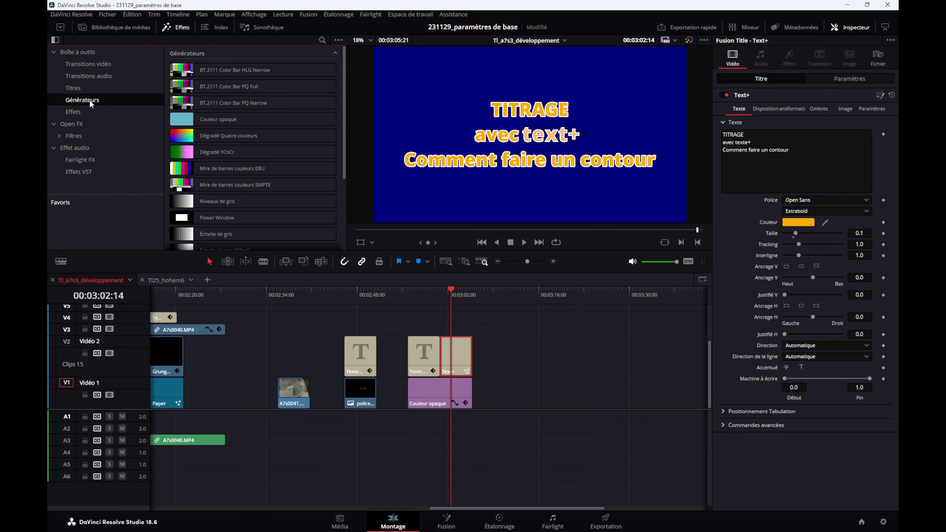
mouse_move(206, 122)
mouse_down()
mouse_move(494, 401)
mouse_move(484, 399)
mouse_up()
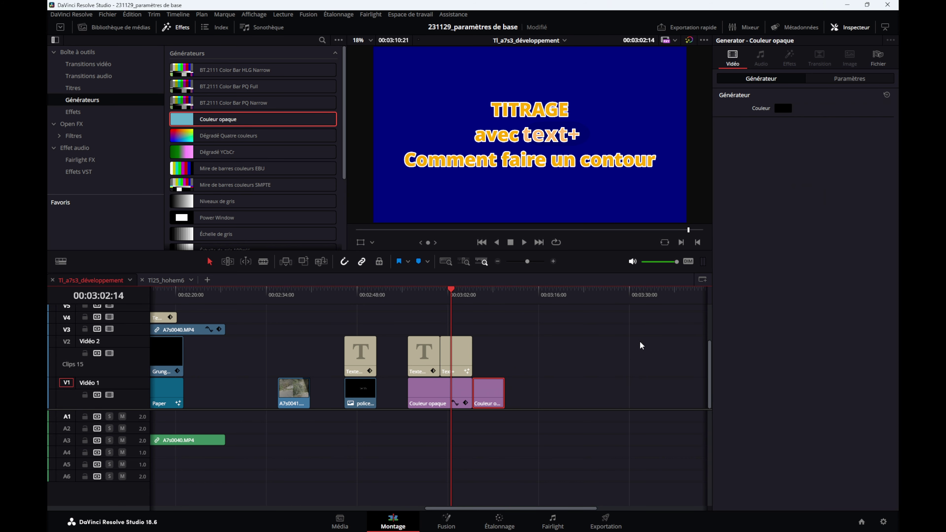
click(786, 107)
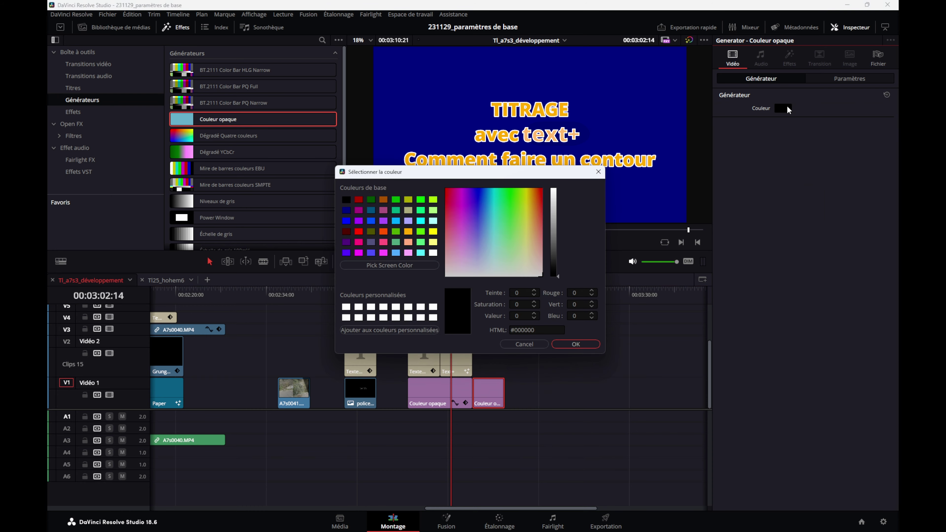
click(346, 211)
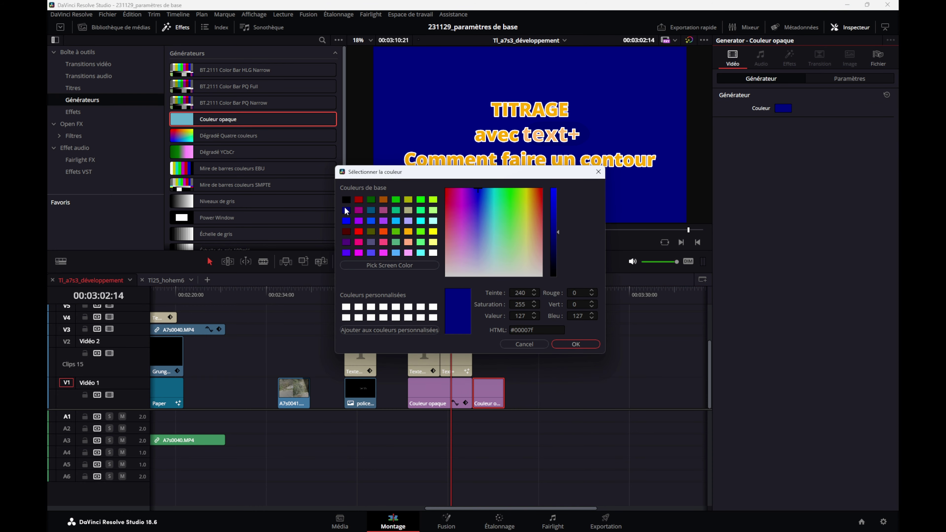
click(567, 345)
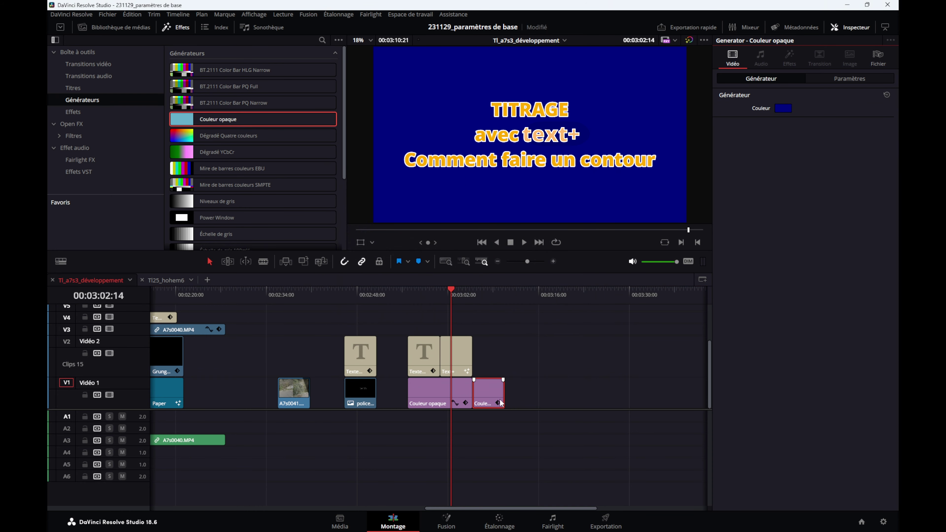
click(490, 301)
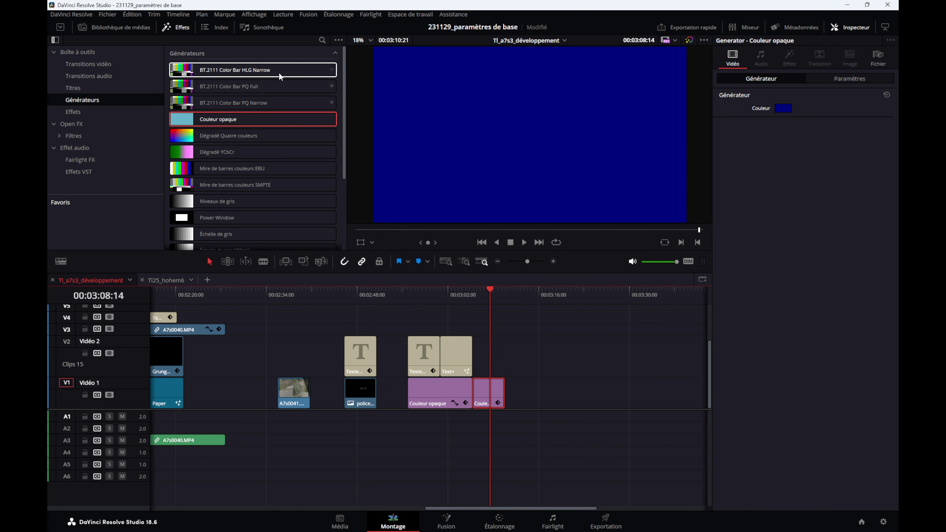
click(70, 90)
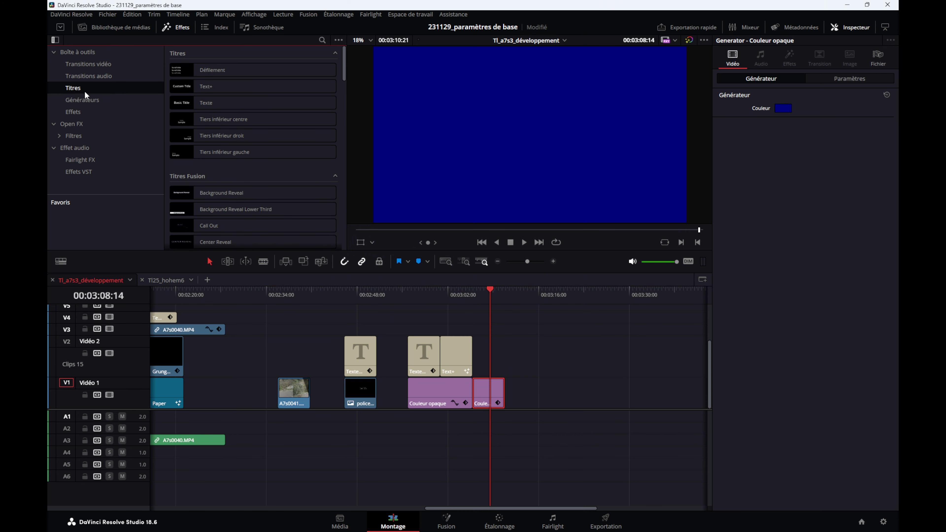
Add a Text+ title on Vidéo 2 above the blue clip and select the earlier title's three lines.
mouse_move(211, 87)
mouse_down()
mouse_move(432, 269)
mouse_move(470, 360)
mouse_up()
click(480, 358)
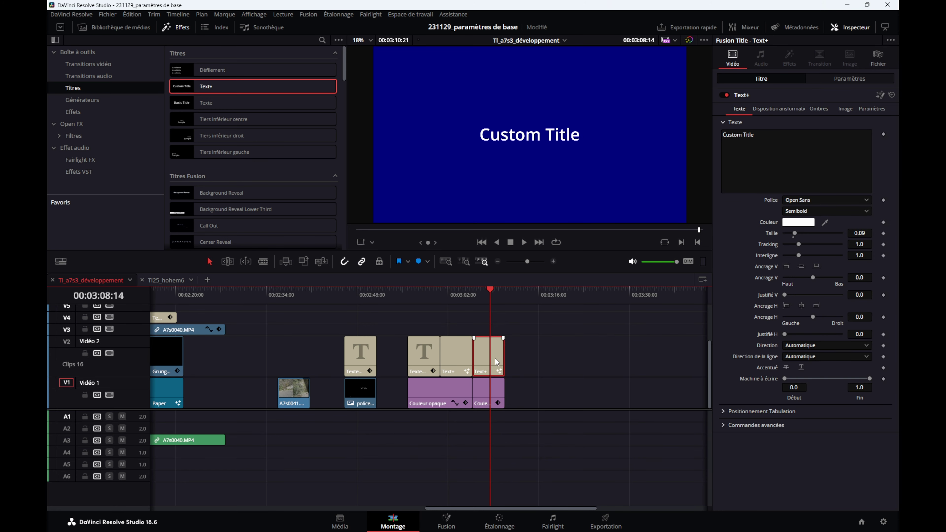
click(454, 355)
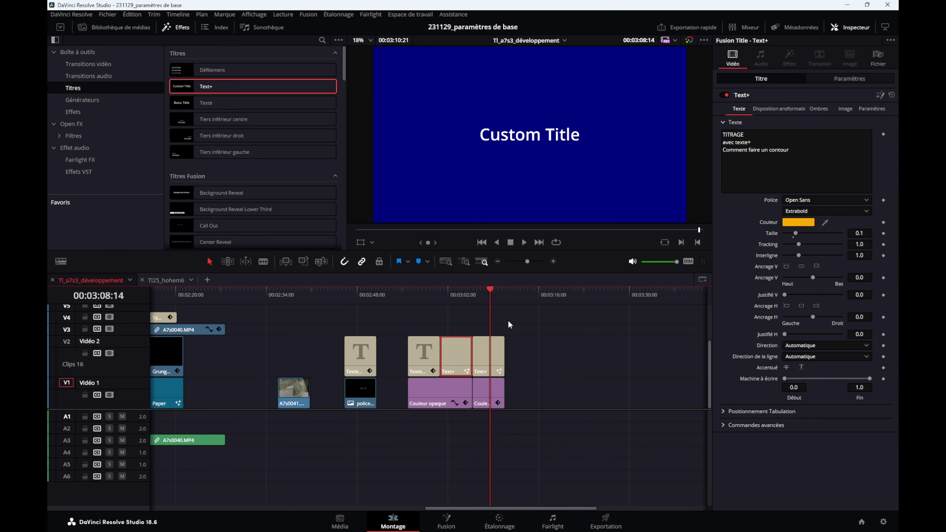
click(807, 152)
drag(808, 151, 716, 131)
key(ctrl+c)
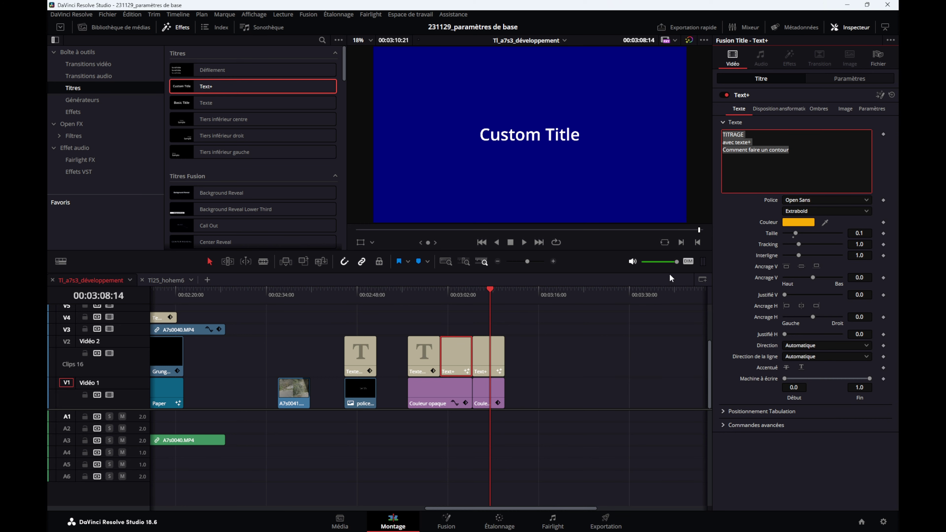
Replace Custom Title with 'TITRAGE / avec texte+ / Comment faire un contour', save, and set size 0.08.
click(483, 355)
drag(770, 134, 702, 136)
key(ctrl+v)
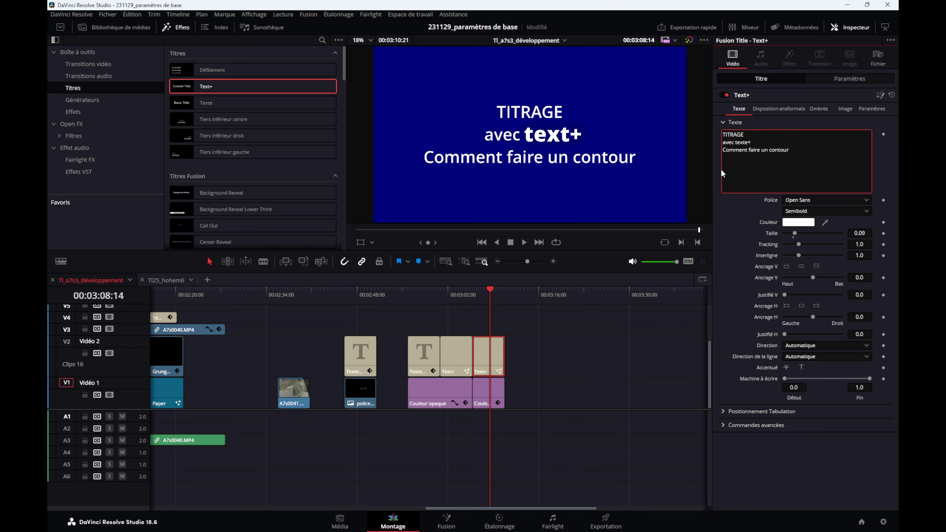
key(ctrl+s)
double_click(769, 231)
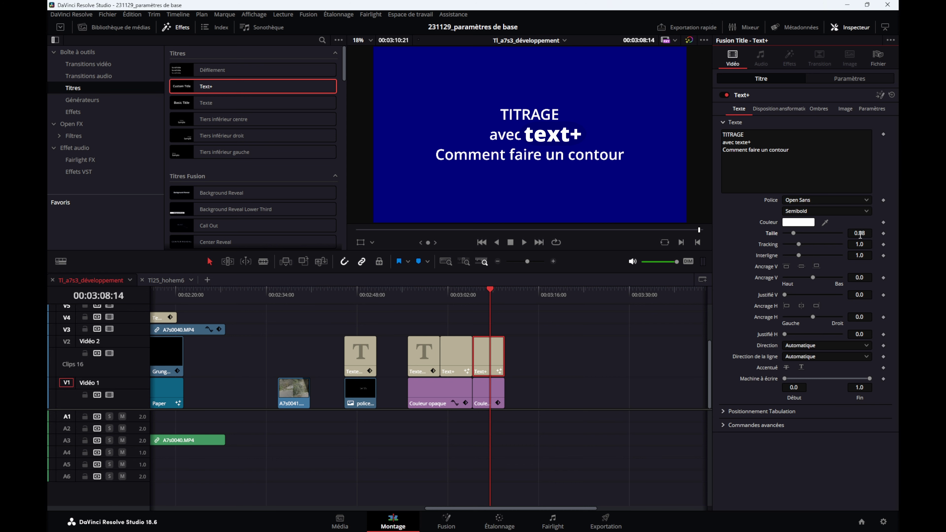
Set the title text size to 0.1 and its font style to Extrabold.
click(868, 233)
key(BackSpace)
text(1)
key(Tab)
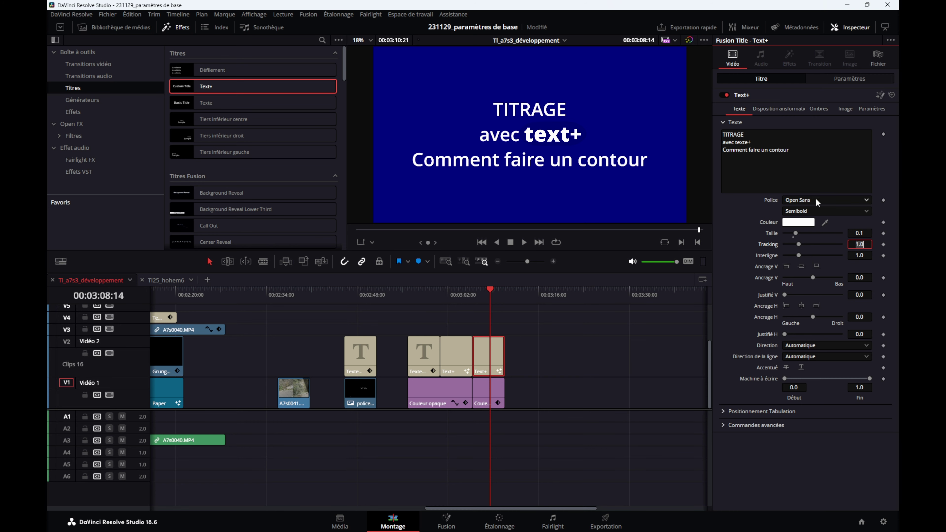
click(818, 209)
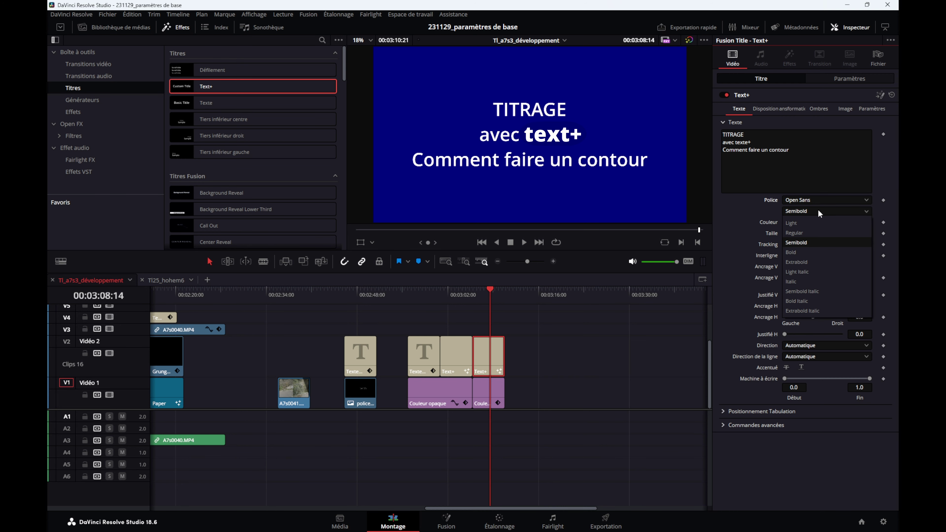
click(805, 262)
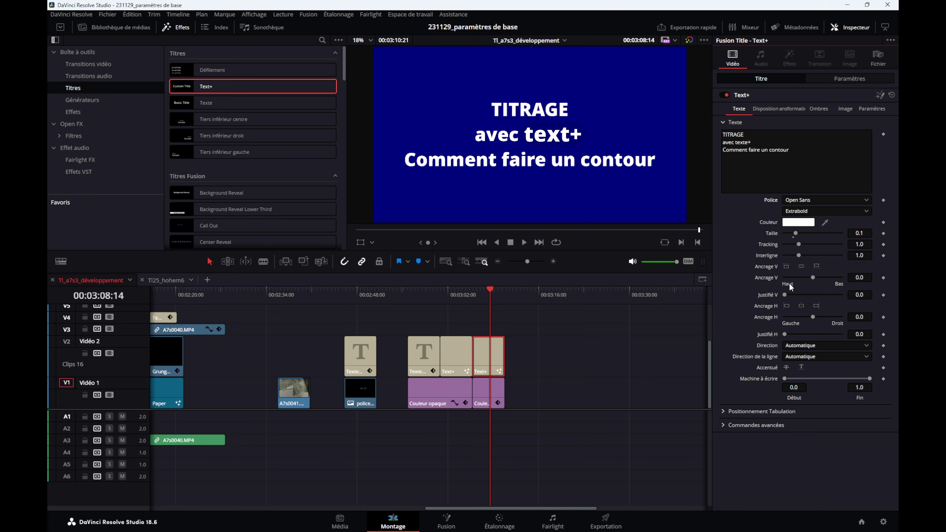
Select the word TITRAGE and set its text size to 0.1.
click(773, 140)
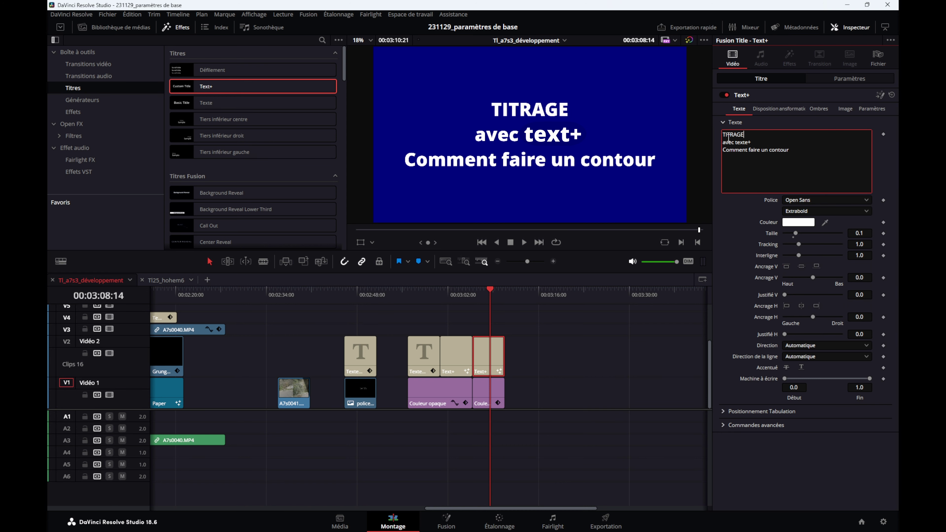
drag(744, 134, 697, 132)
drag(795, 233, 789, 235)
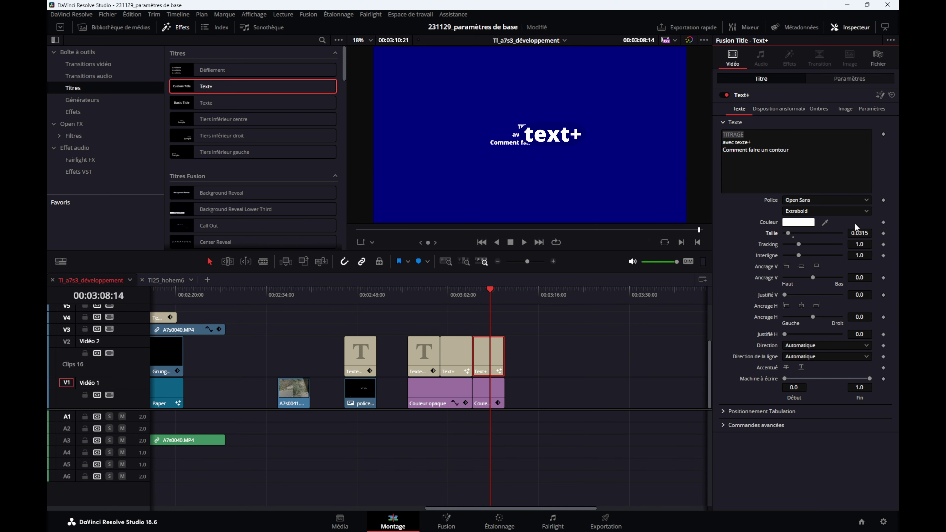
click(870, 233)
text(1)
key(Return)
Select the line 'avec texte+' and keep its font weight Extrabold.
click(762, 141)
drag(751, 142, 713, 142)
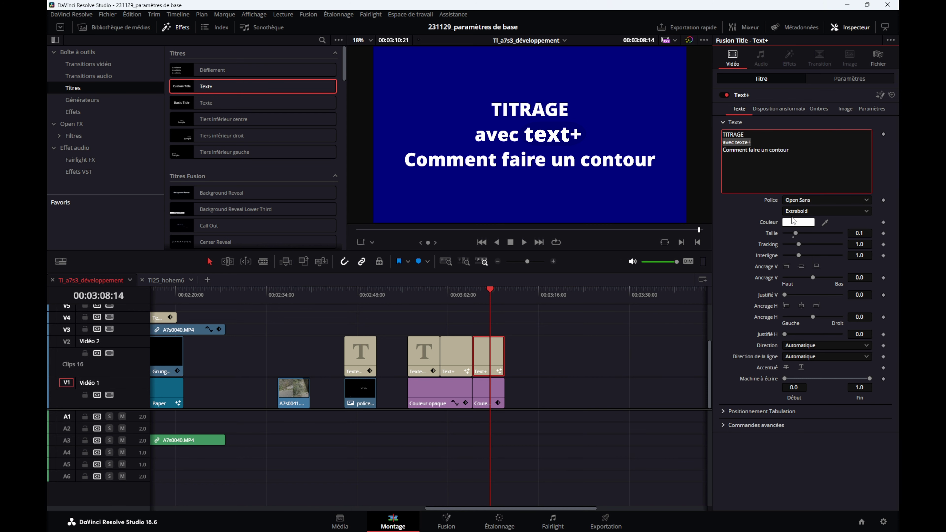
click(814, 208)
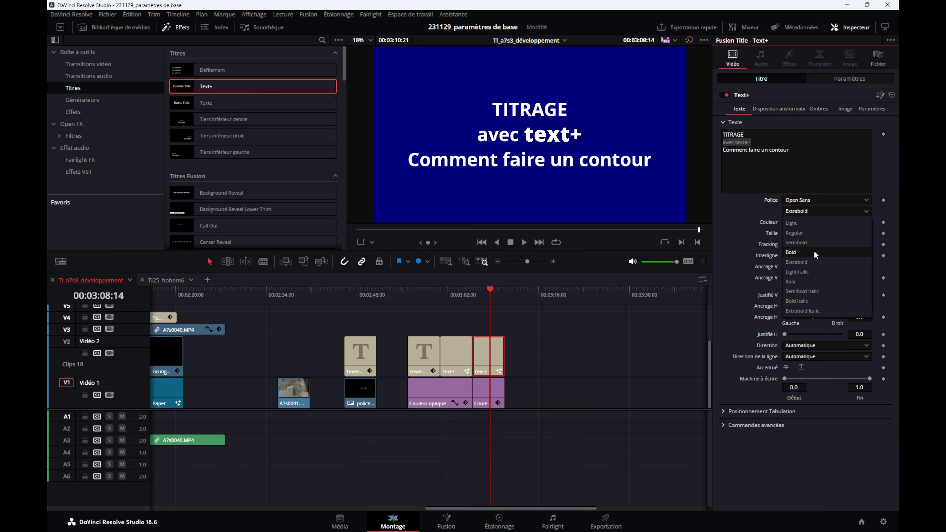
click(800, 261)
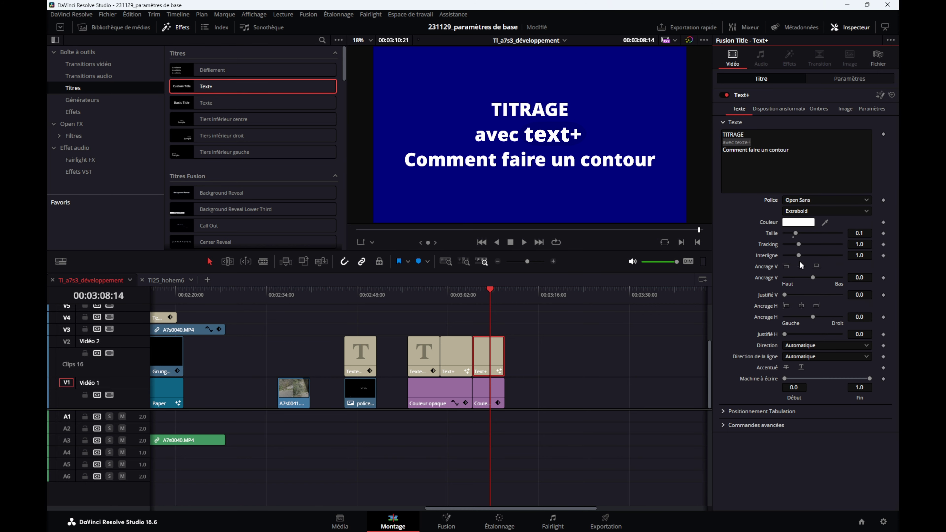
Enable the Red Outline element in Ombres, save, and change its colour to white.
click(819, 110)
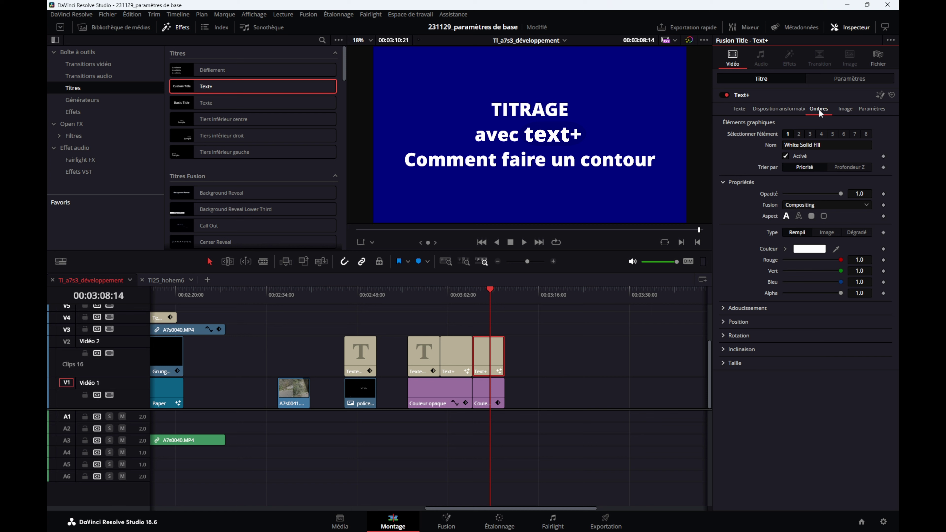
click(798, 133)
click(787, 156)
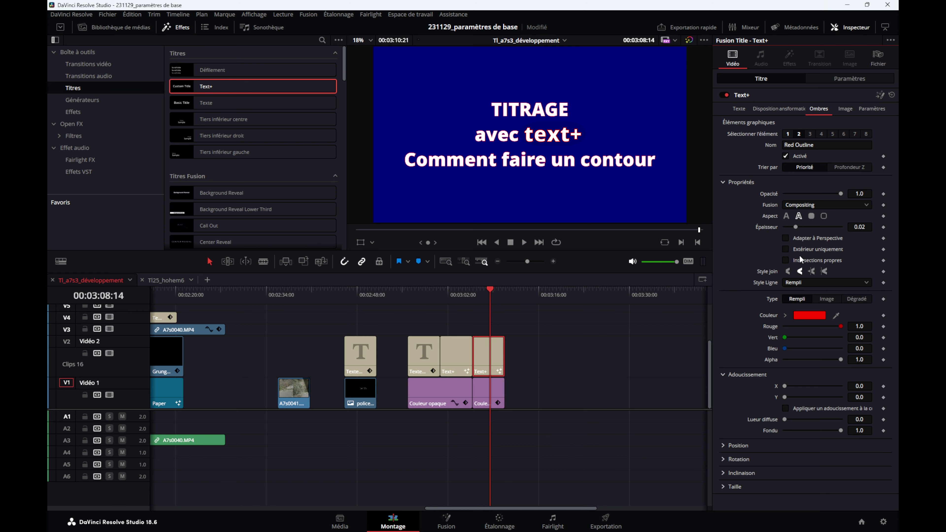
key(ctrl+s)
click(805, 317)
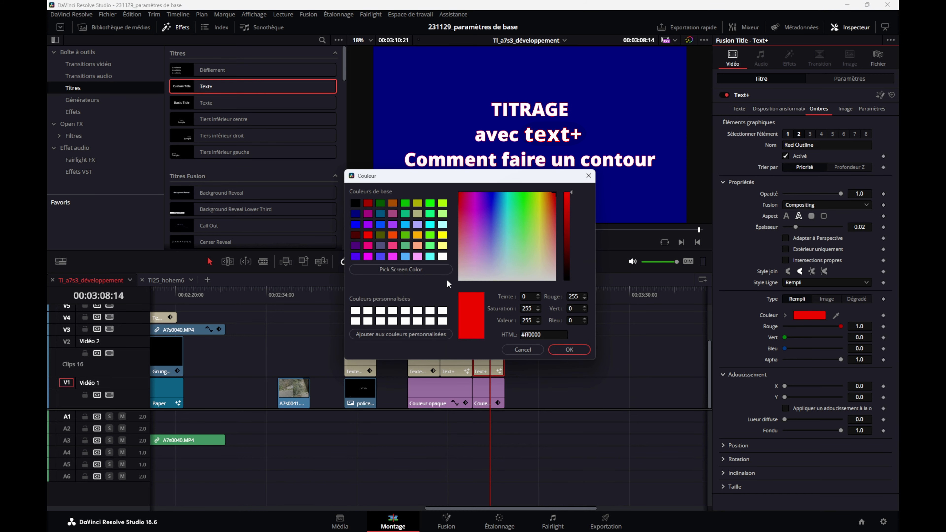
click(442, 257)
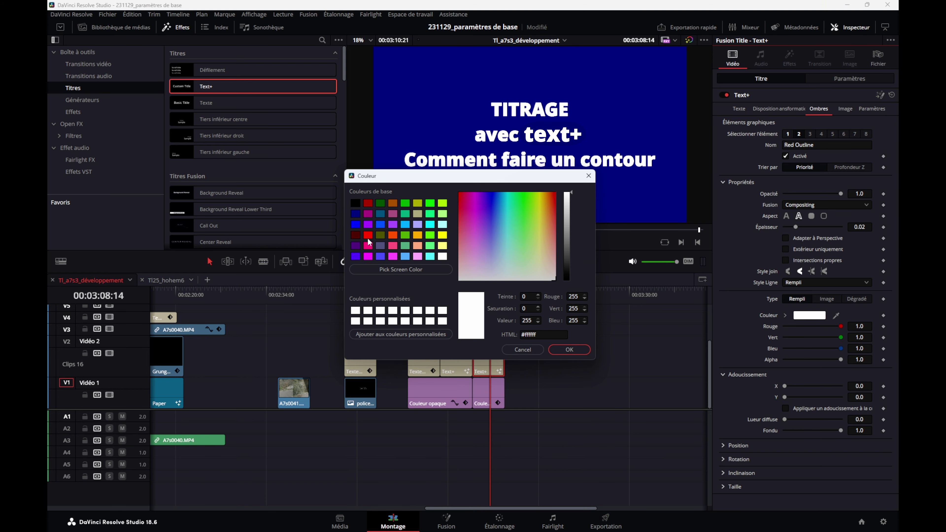
click(570, 351)
Colour the title text red (#ff0000).
click(738, 109)
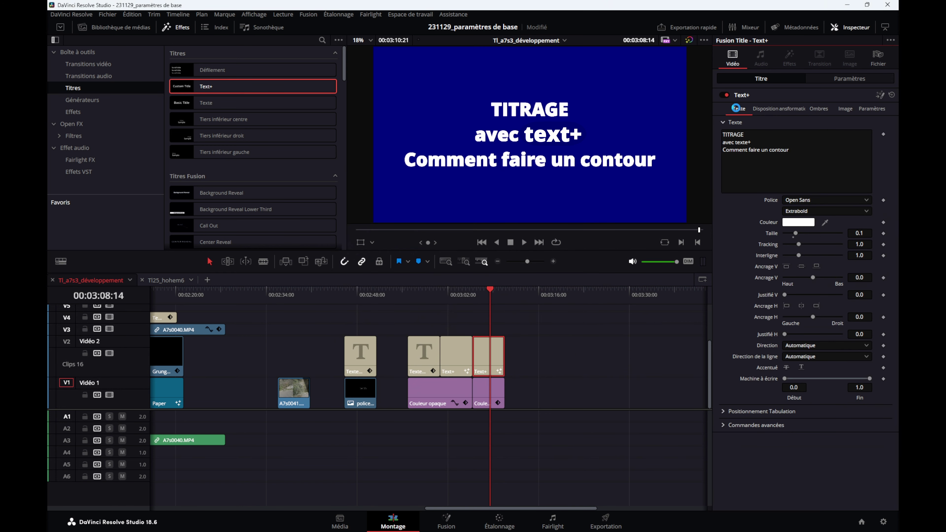
click(801, 224)
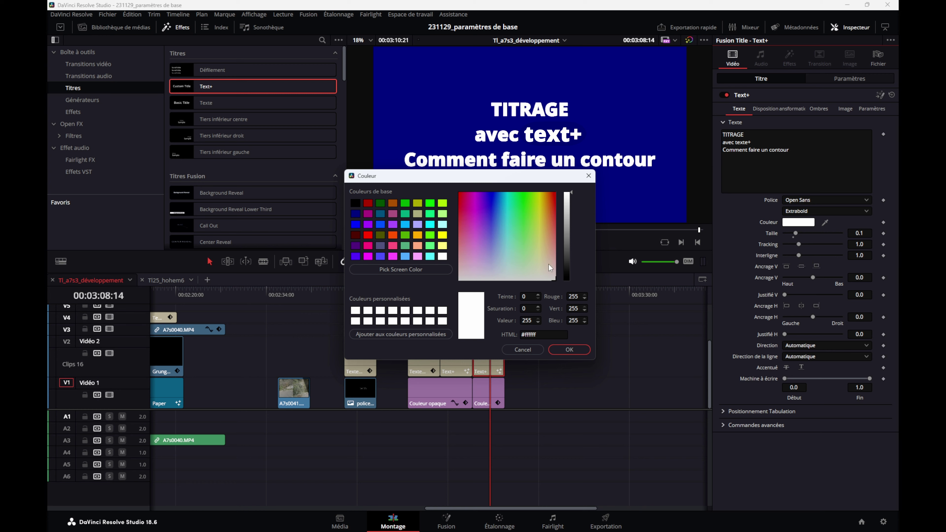
click(368, 238)
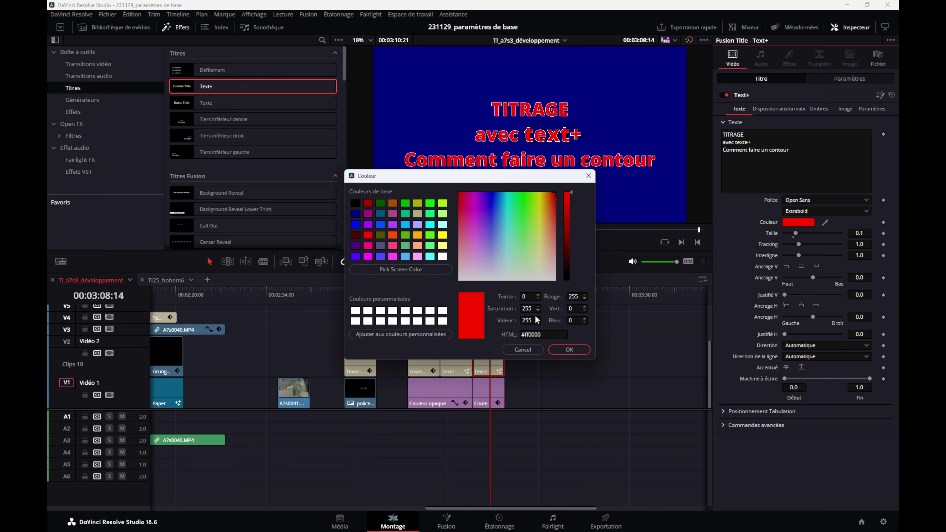
click(570, 350)
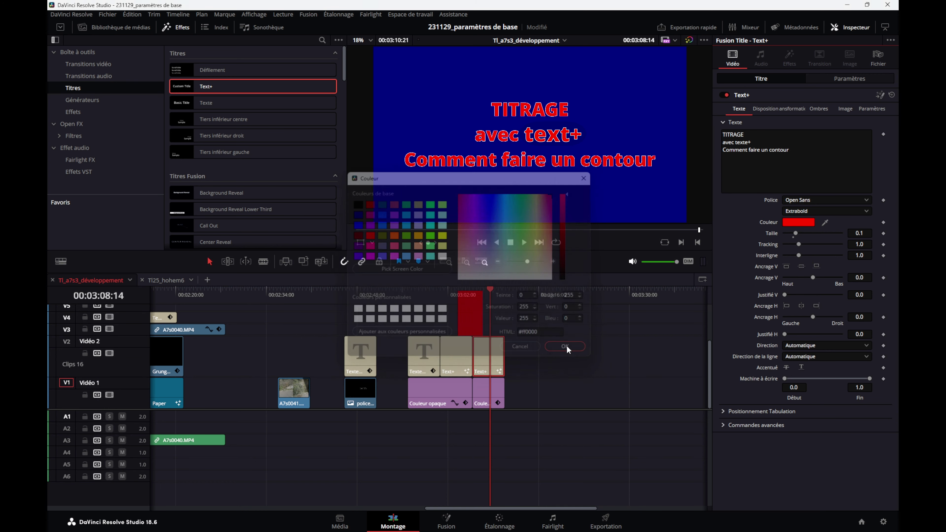
Keep the Red Outline element white and switch its appearance to text fill.
click(818, 108)
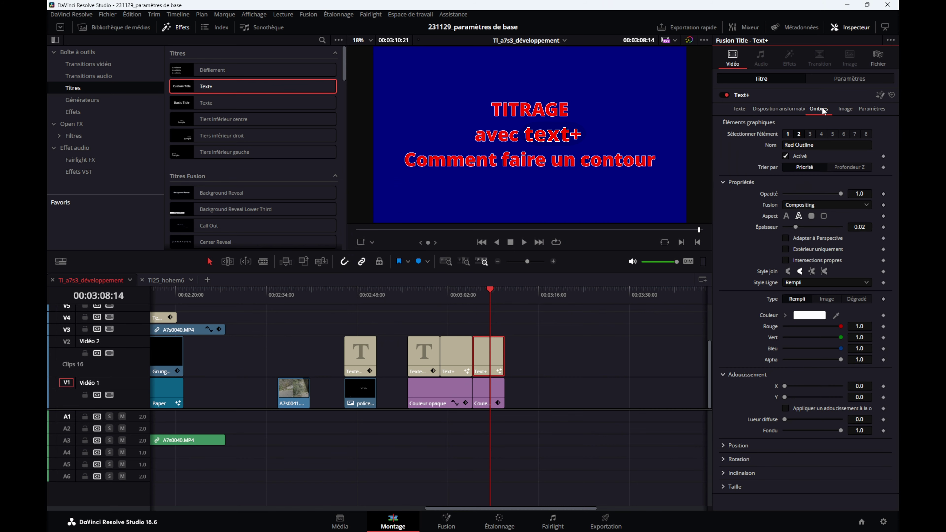
click(804, 317)
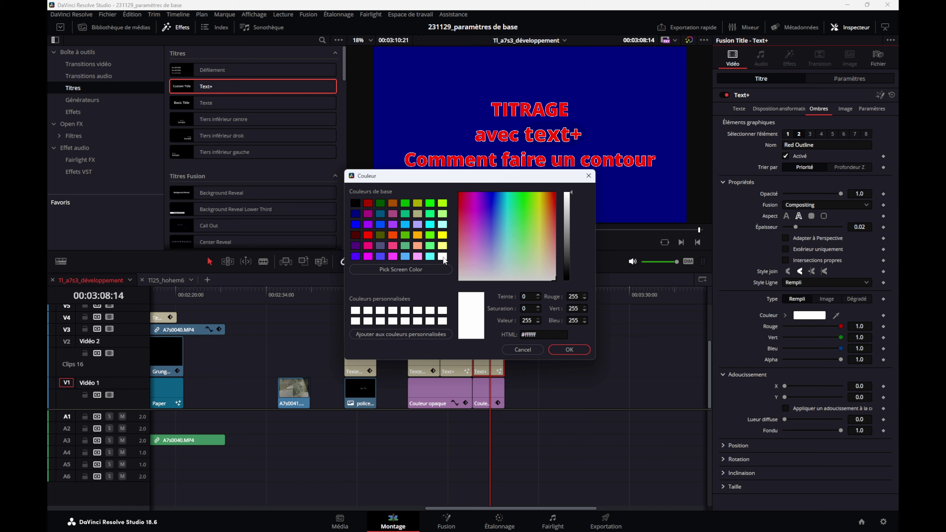
click(569, 350)
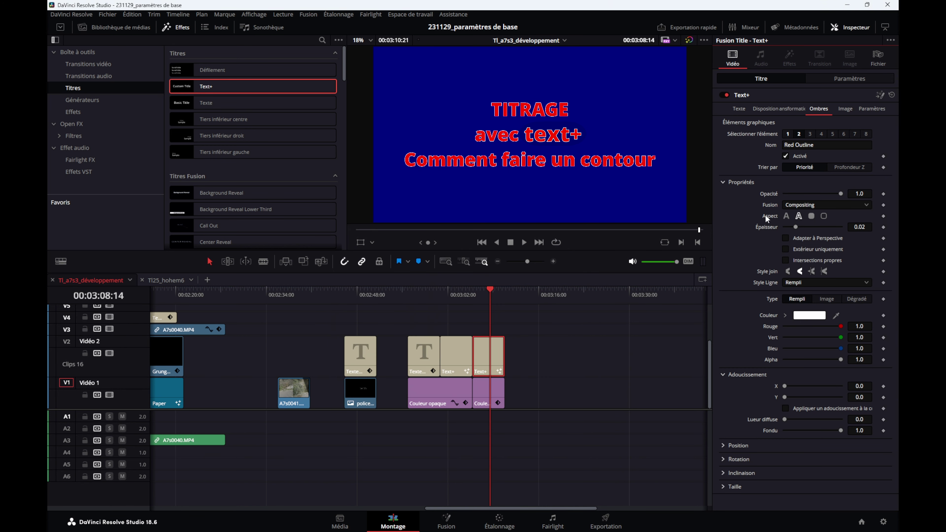
click(787, 216)
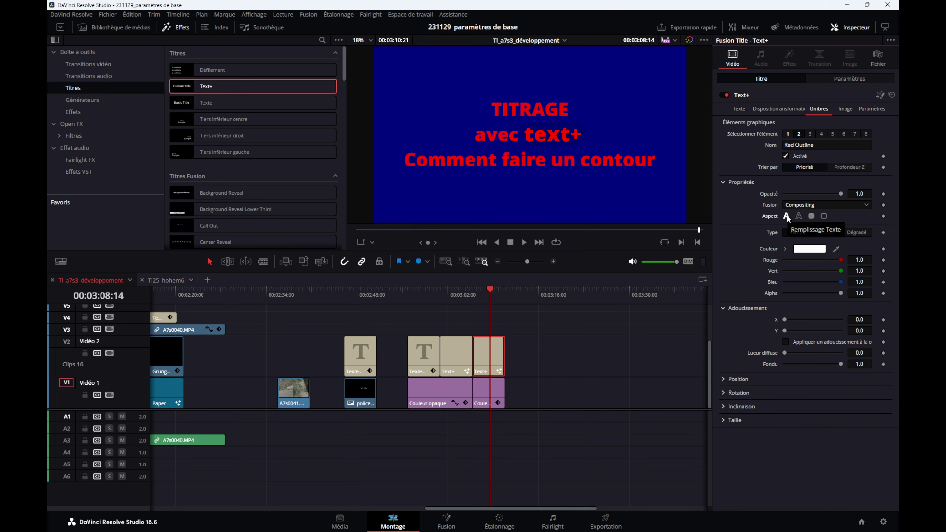
Set the Red Outline back to an outline with thickness 0.0756 and opacity 1.0.
click(799, 216)
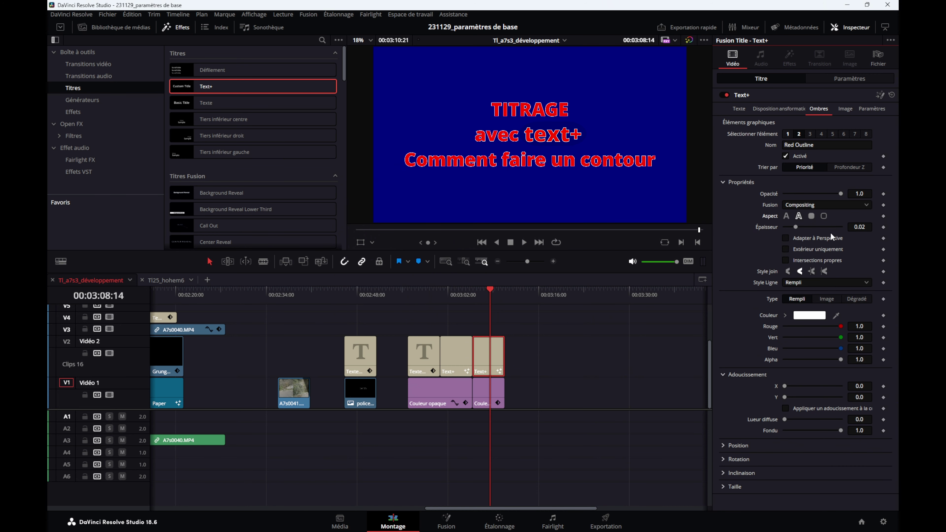
mouse_move(796, 227)
mouse_down()
mouse_move(835, 236)
mouse_move(788, 235)
mouse_up()
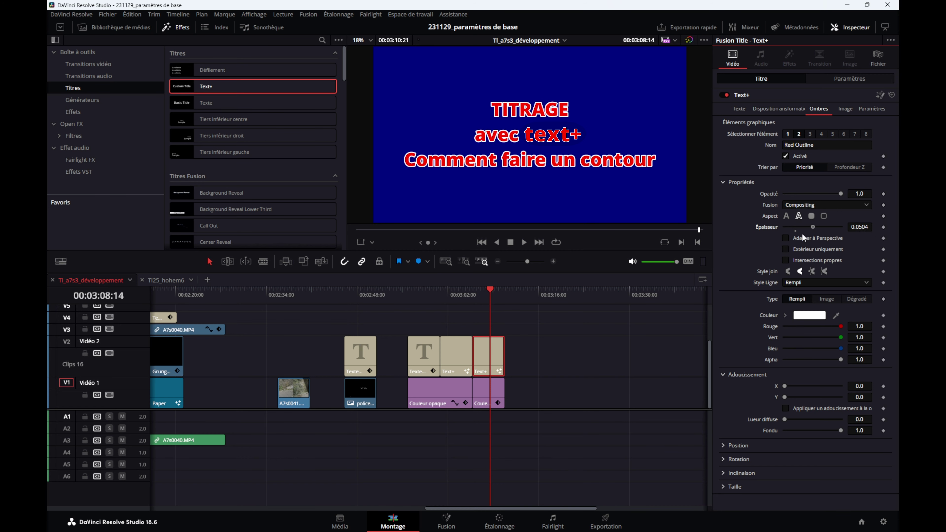
drag(785, 227, 801, 229)
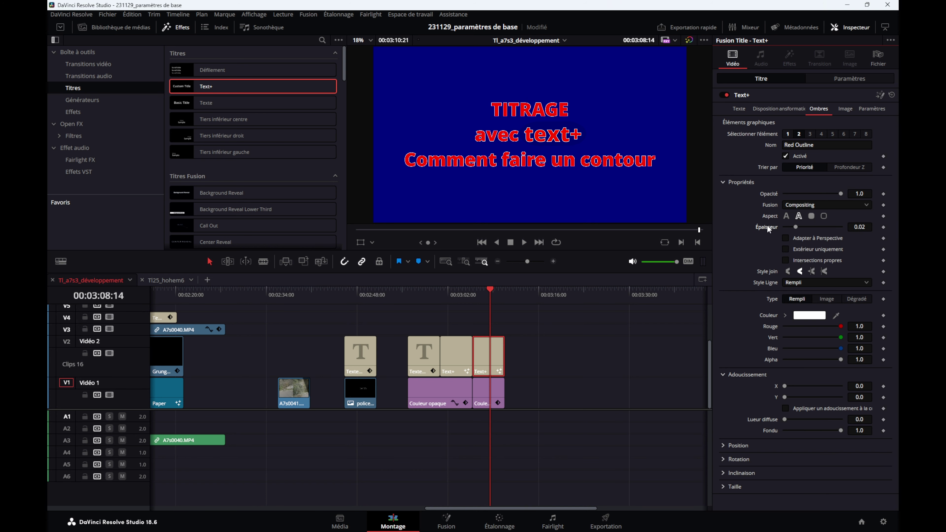
click(860, 227)
text(0.0219)
key(Return)
drag(797, 227, 828, 227)
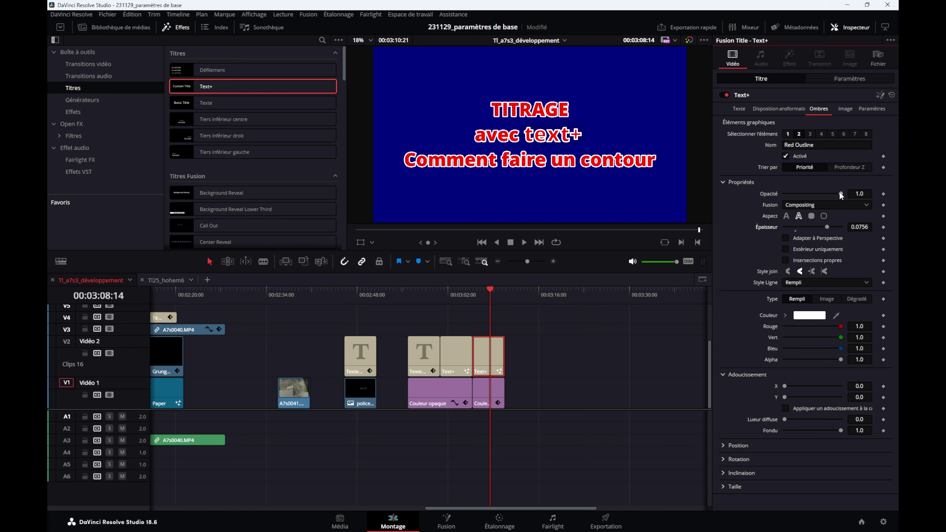
mouse_move(841, 193)
mouse_down()
mouse_move(776, 198)
mouse_move(833, 197)
mouse_up()
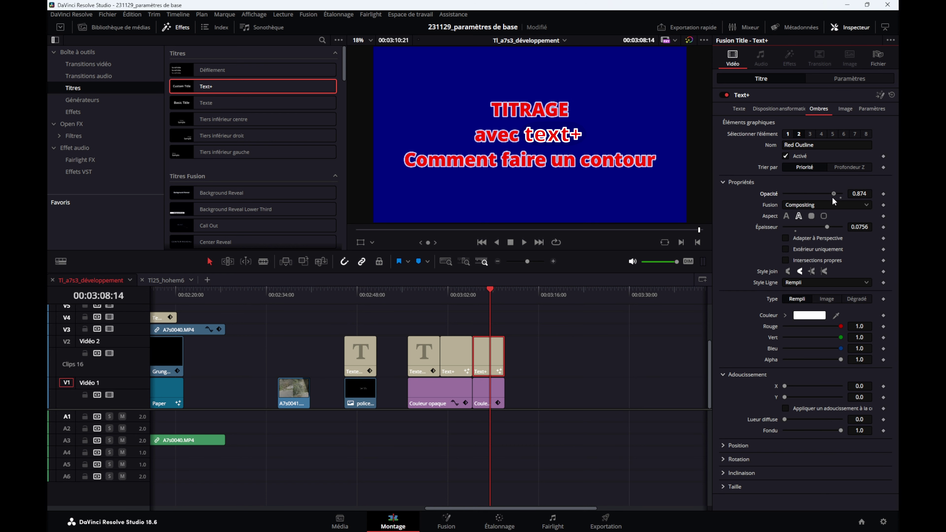
double_click(769, 194)
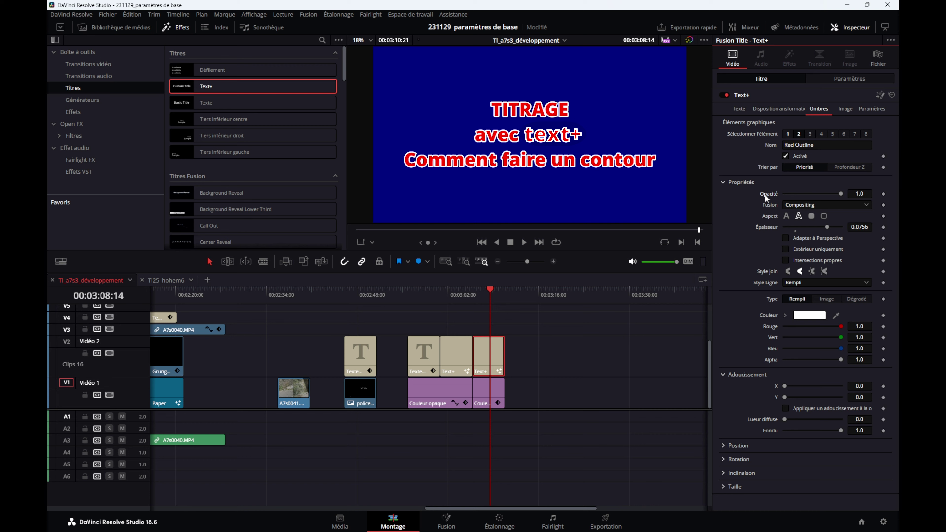
Save the project with the red, white-outlined title using Ctrl+S.
key(ctrl+s)
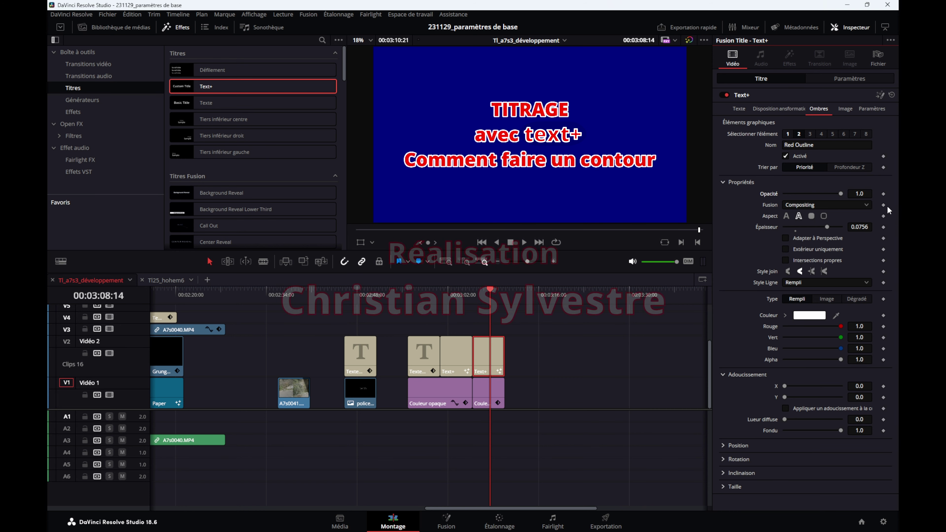